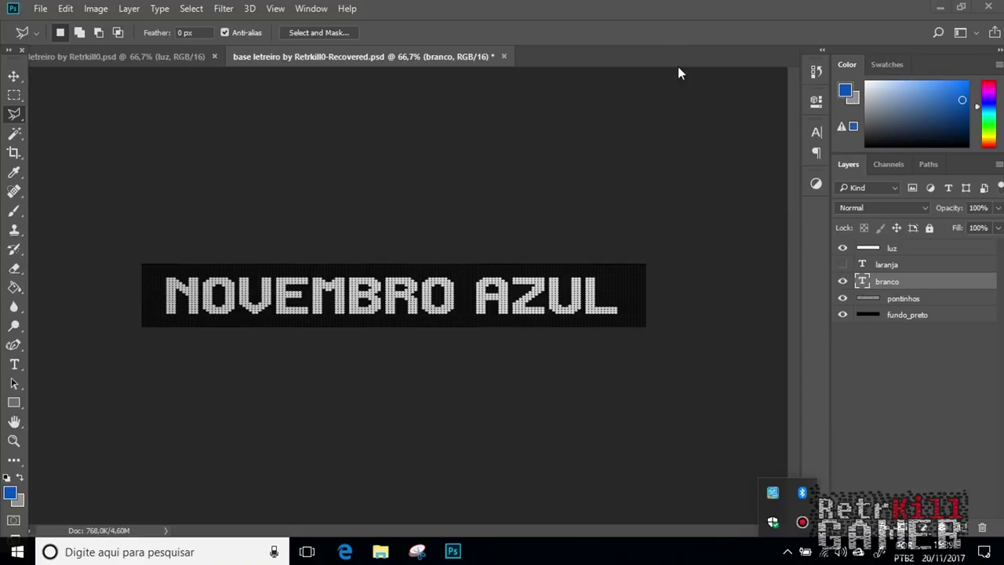
# Step: Navigate from Crie seu Letreiro up through Skins ProtonBus into the Letreiro folder
pyautogui.click(434, 500)
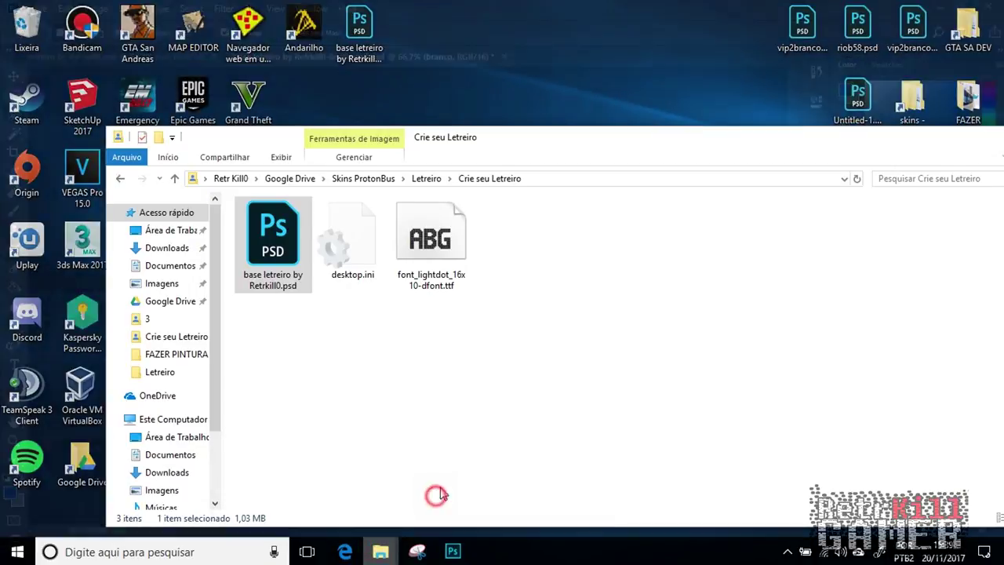
pyautogui.click(363, 178)
pyautogui.click(286, 349)
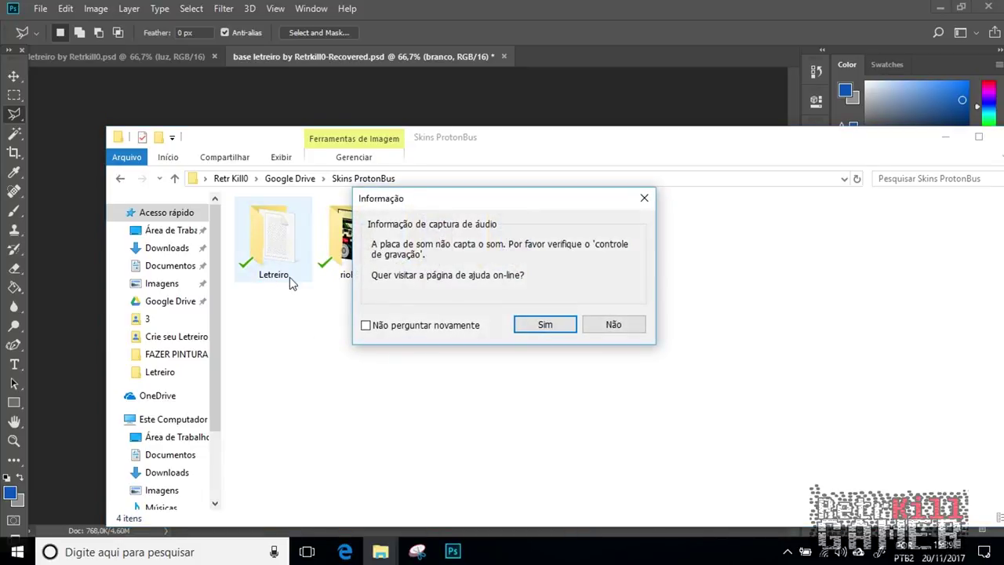
pyautogui.click(645, 205)
pyautogui.doubleClick(272, 262)
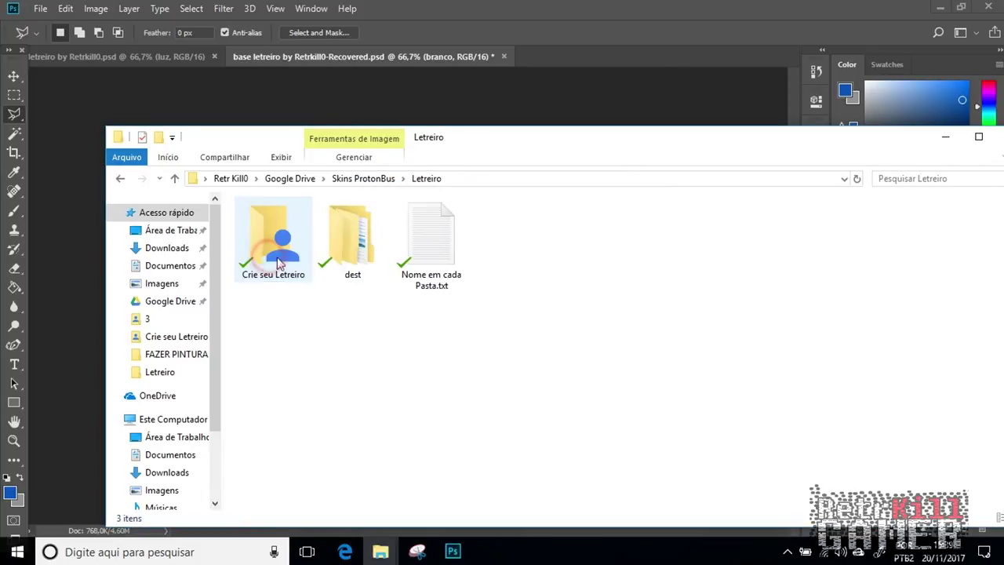
# Step: Read 'Nome em cada Pasta.txt' in Notepad, close it, and enter the dest folder
pyautogui.click(434, 249)
pyautogui.doubleClick(396, 279)
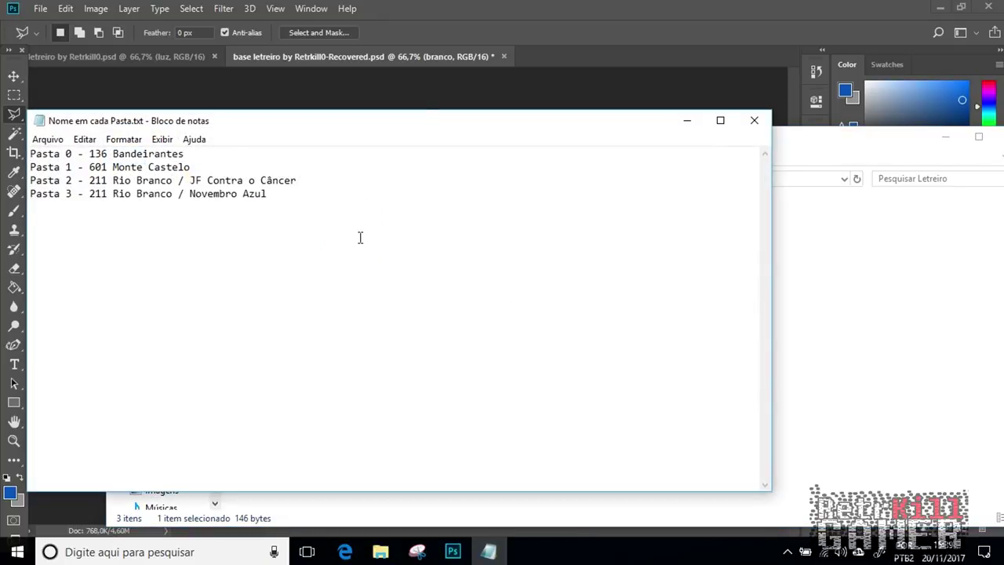
pyautogui.hotkey('ctrl', 'a')
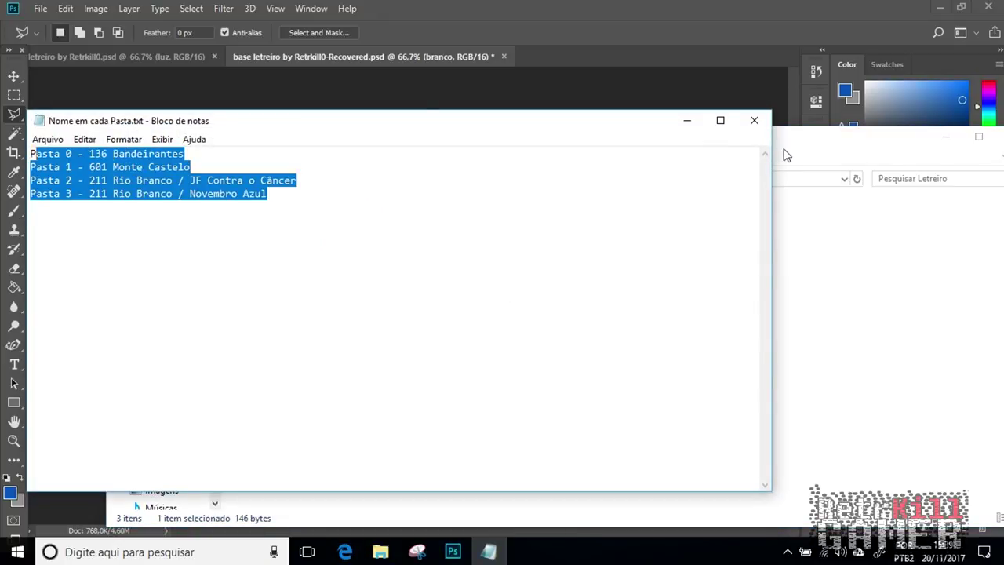
pyautogui.click(754, 120)
pyautogui.doubleClick(352, 235)
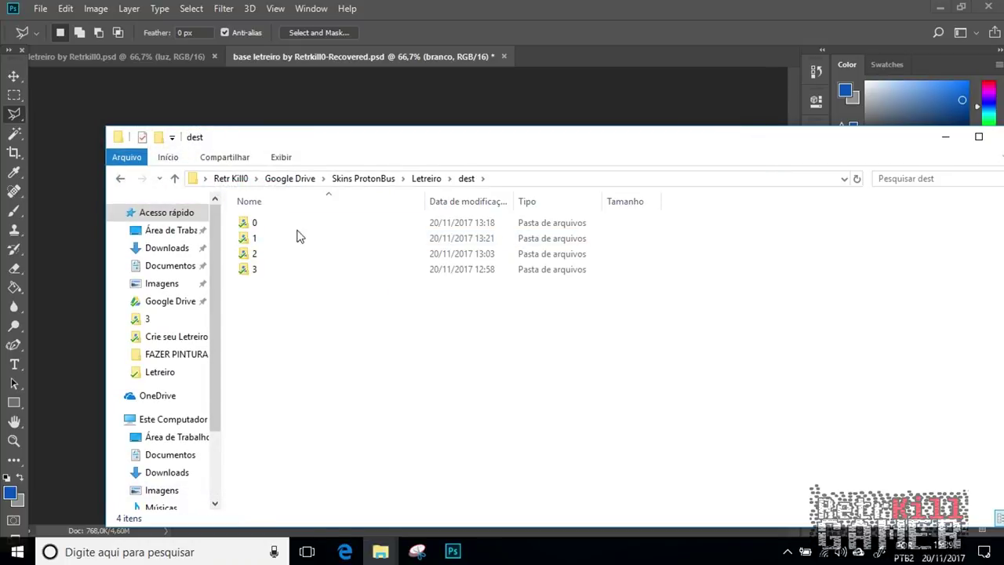
# Step: Reopen Crie seu Letreiro, pick out the dot-matrix font and sign PSD, then minimize Explorer
pyautogui.click(411, 178)
pyautogui.doubleClick(271, 244)
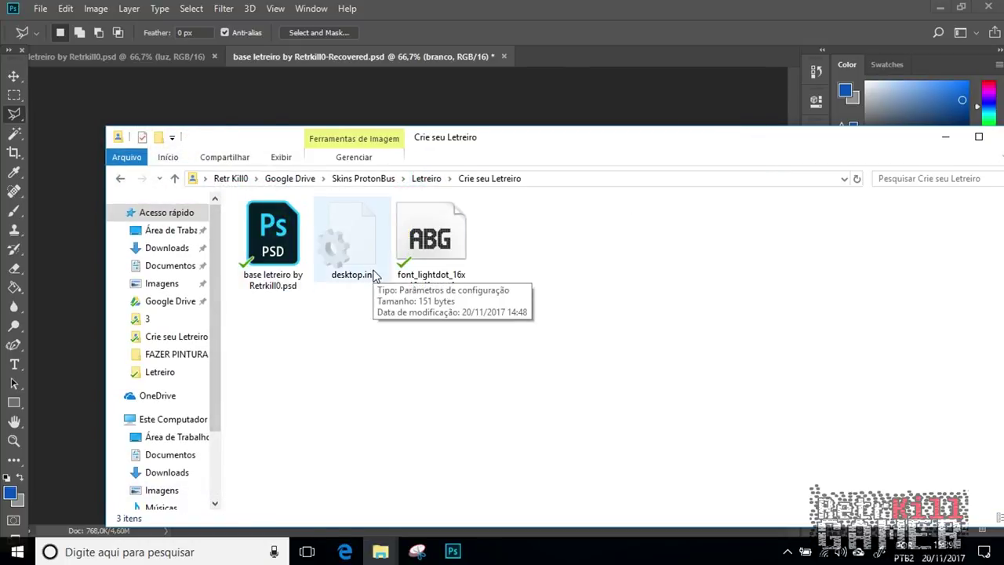
pyautogui.click(453, 286)
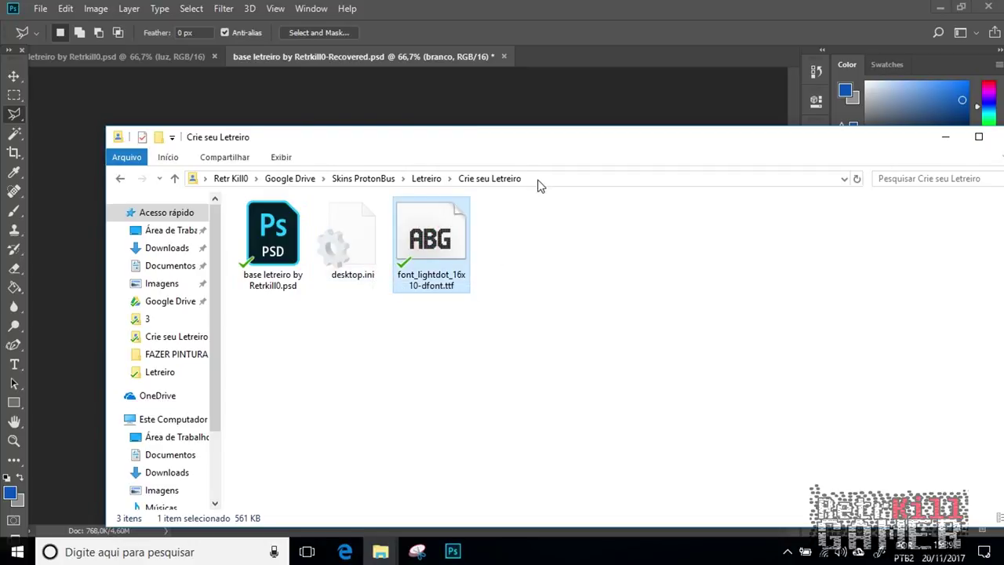
pyautogui.click(259, 251)
pyautogui.moveTo(529, 354); pyautogui.dragTo(405, 201)
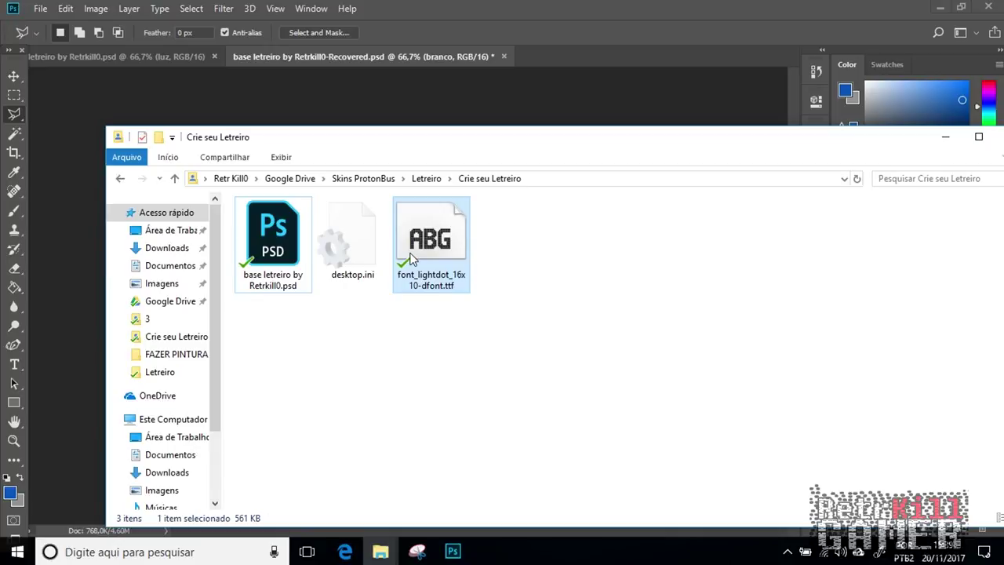
pyautogui.click(290, 248)
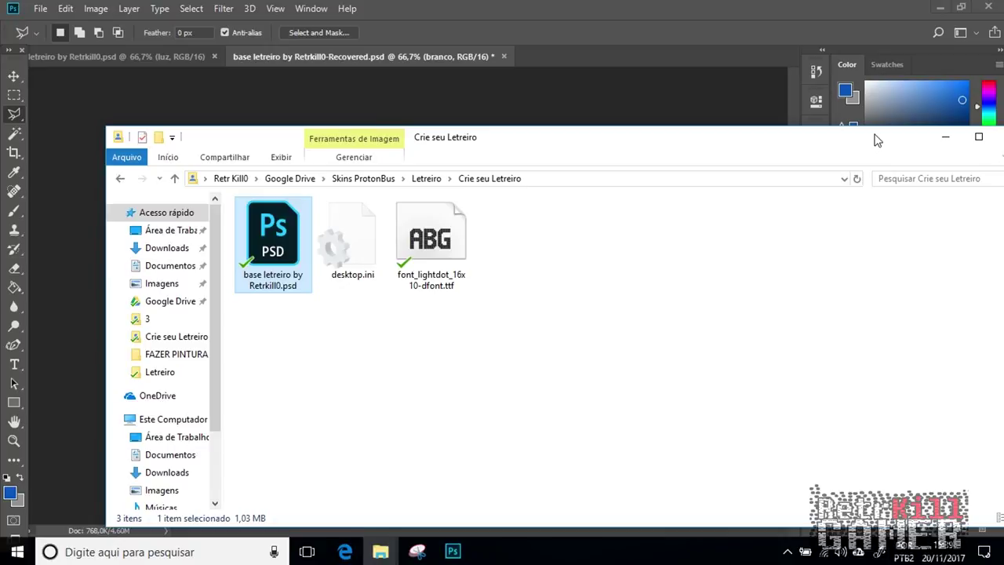
pyautogui.click(945, 140)
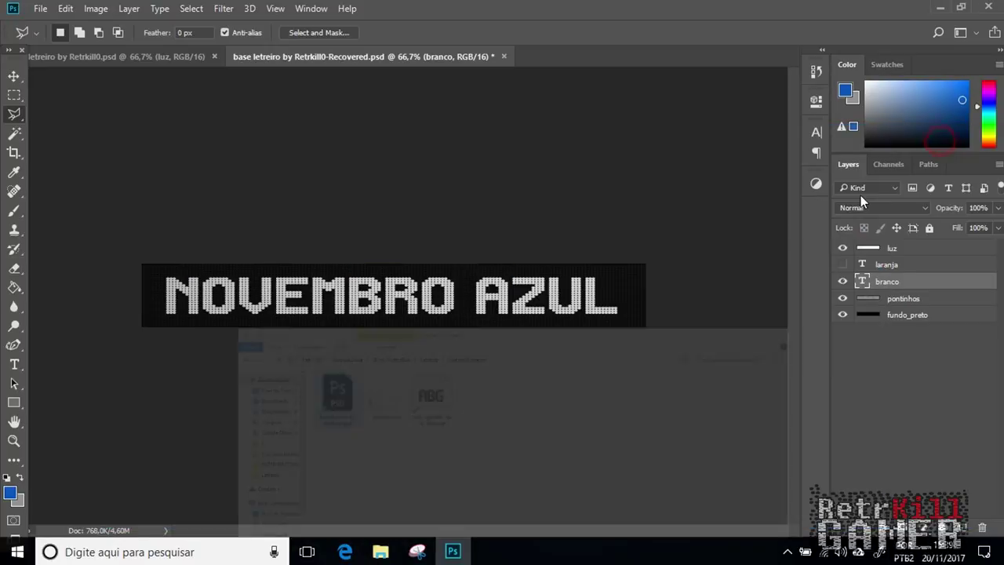
# Step: Toggle the pontinhos, branco and laranja layers on and off to compare the sign layers
pyautogui.click(843, 298)
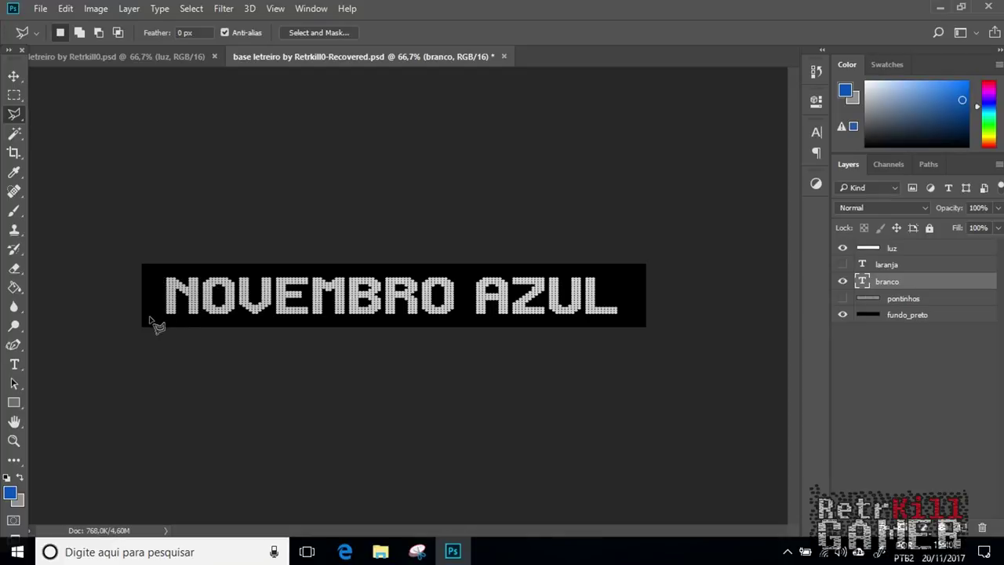
pyautogui.click(842, 299)
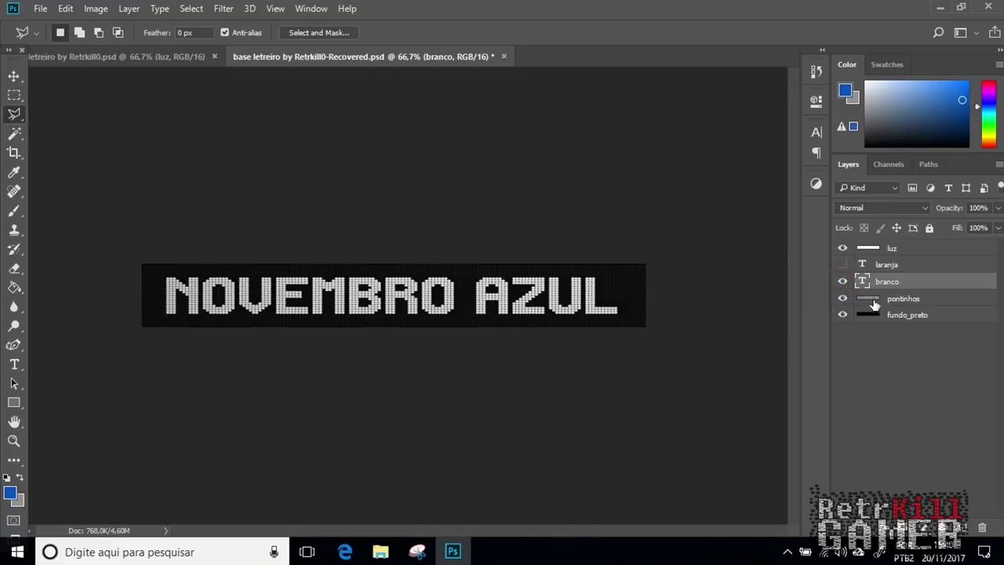
pyautogui.click(843, 282)
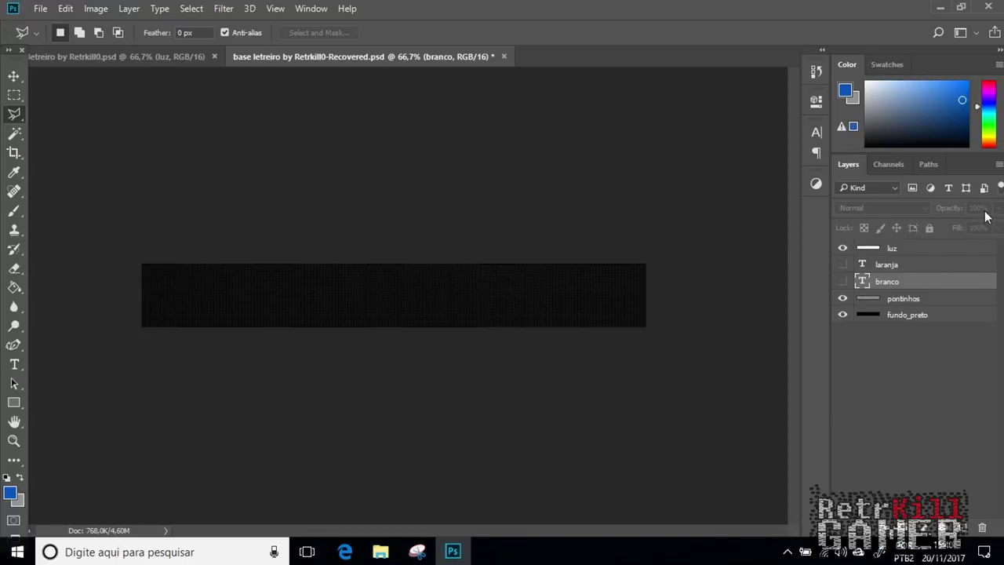
pyautogui.click(897, 302)
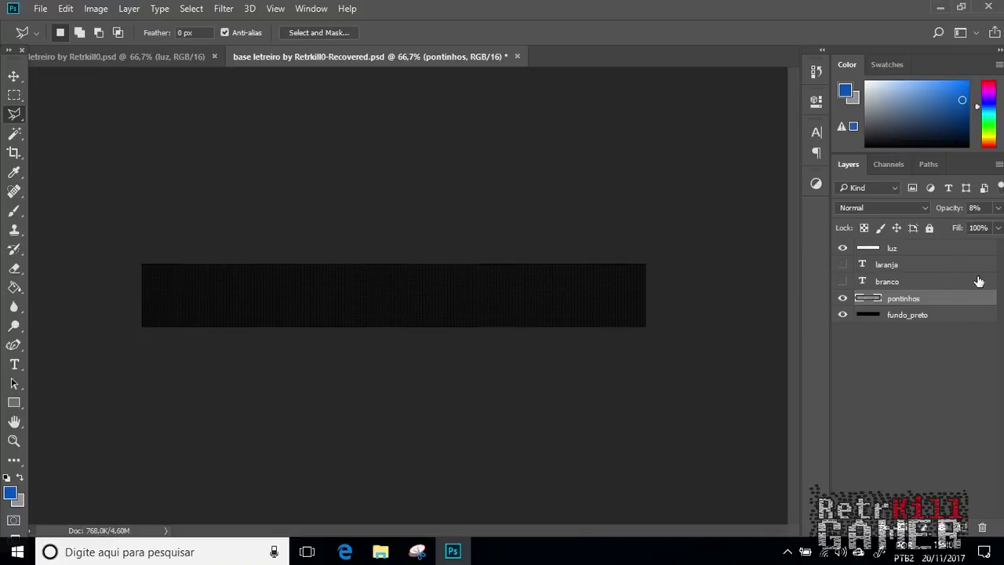
pyautogui.click(898, 317)
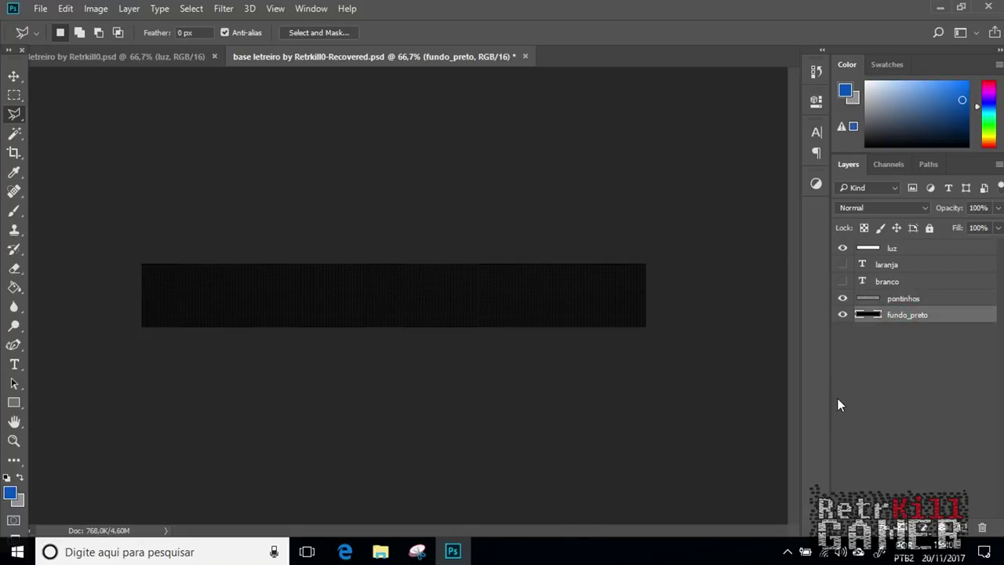
pyautogui.click(896, 283)
pyautogui.click(842, 265)
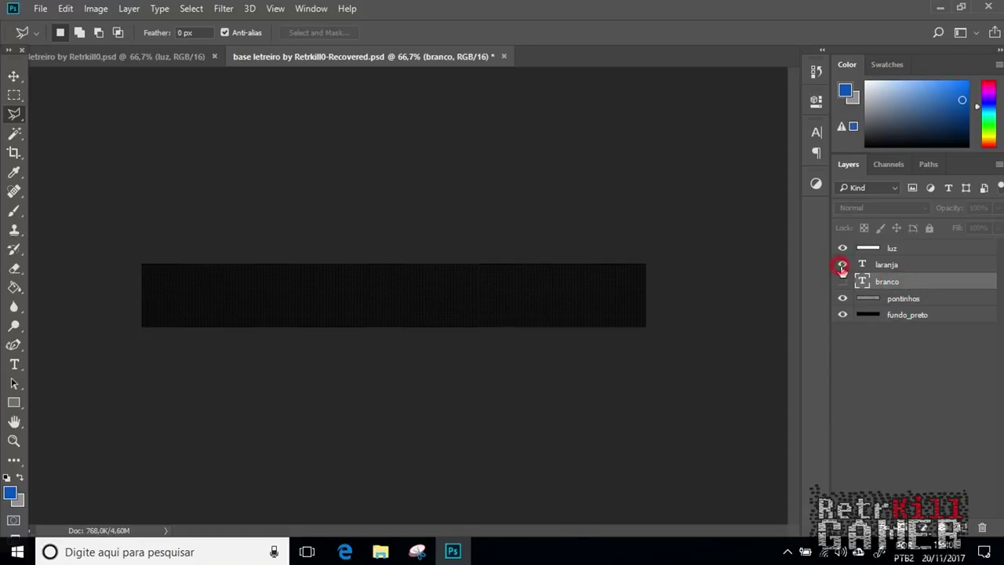
pyautogui.click(843, 281)
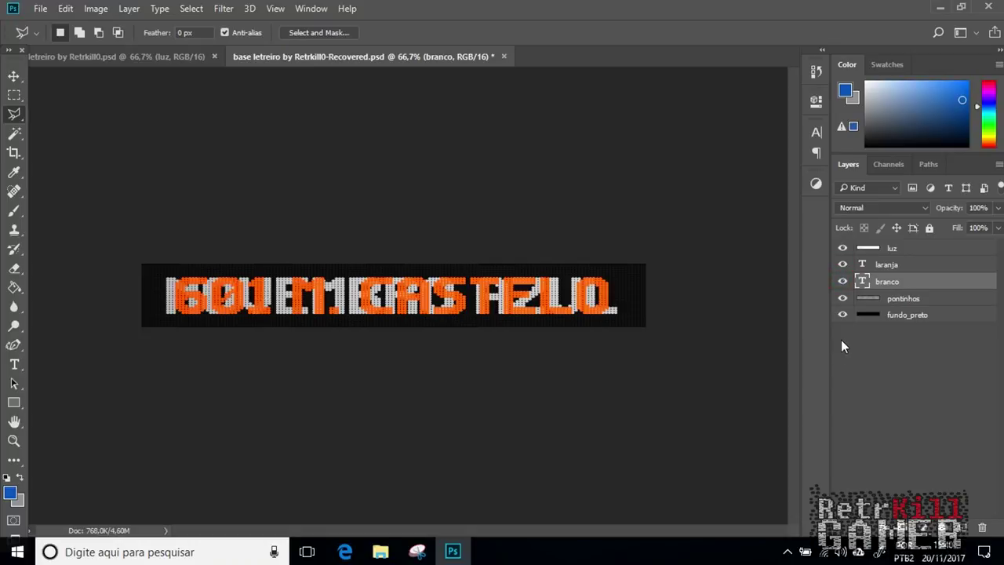
pyautogui.click(843, 265)
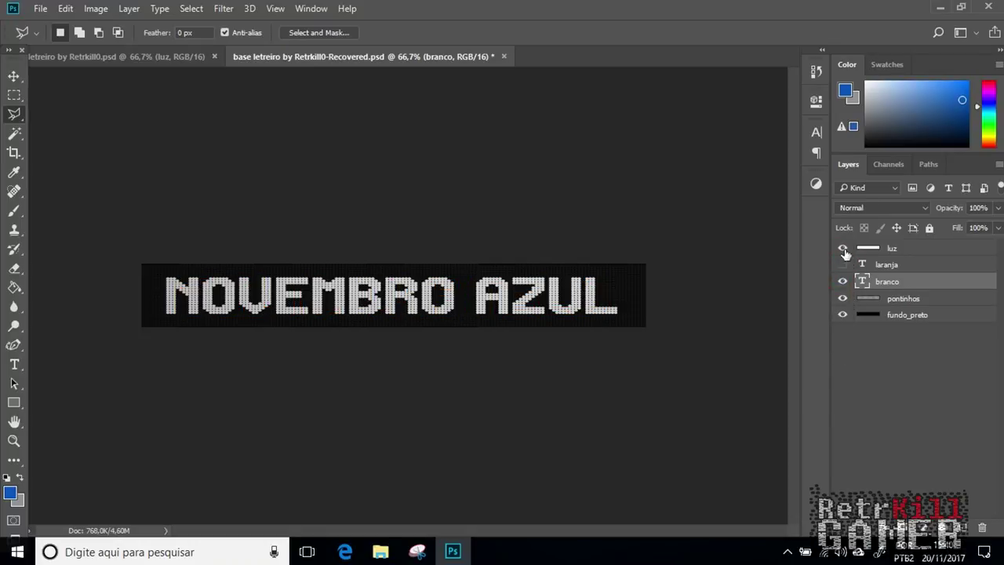
# Step: Toggle the luz glow, branco and laranja layers again, ending with laranja visible
pyautogui.click(843, 249)
pyautogui.click(843, 248)
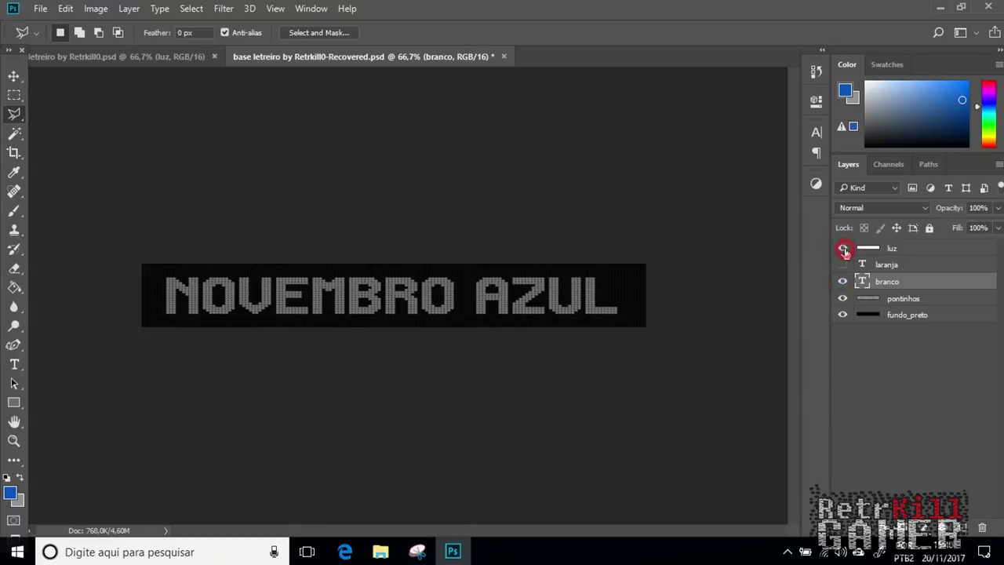
pyautogui.click(842, 264)
pyautogui.click(842, 248)
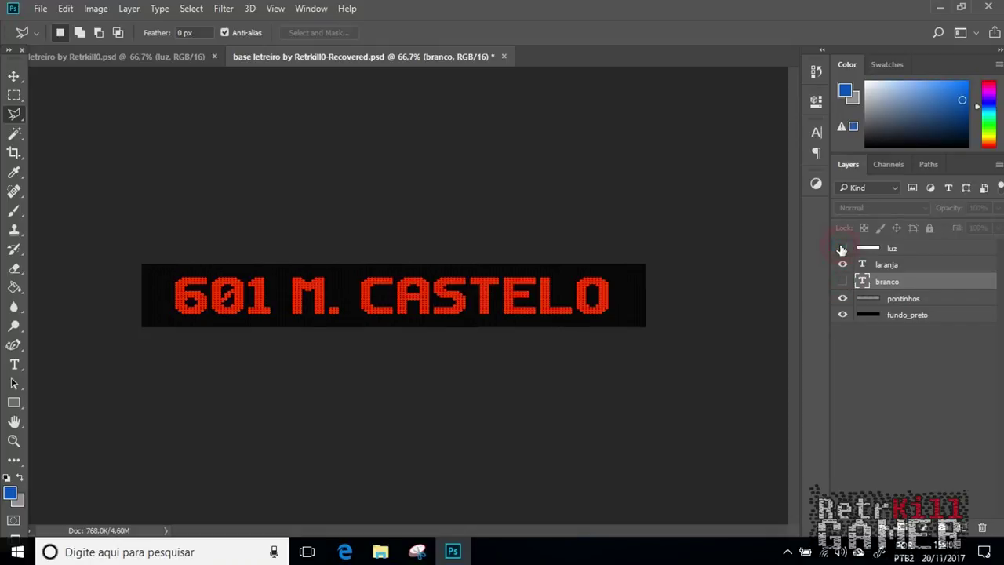
pyautogui.click(842, 247)
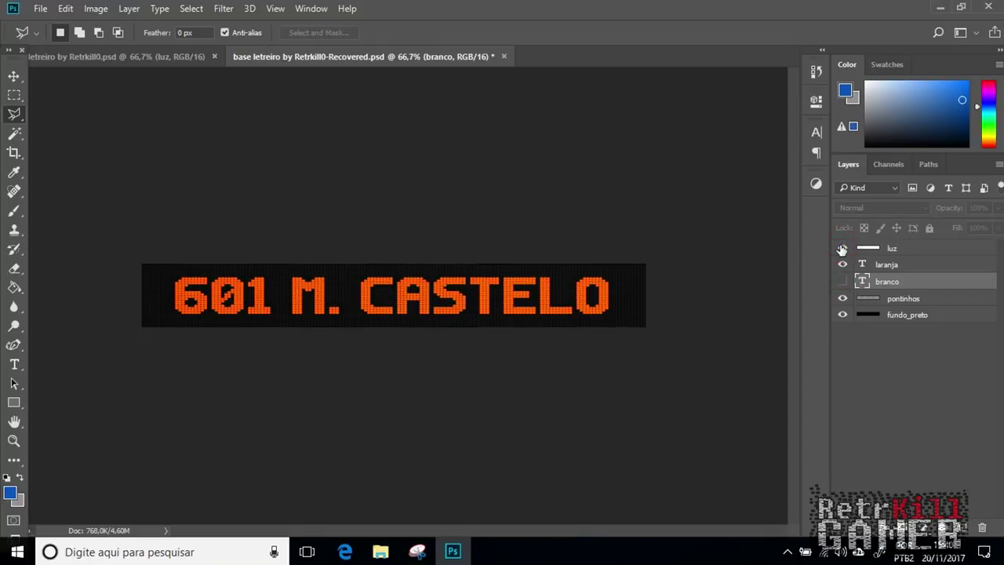
pyautogui.click(841, 248)
pyautogui.click(842, 248)
pyautogui.click(842, 281)
pyautogui.click(843, 248)
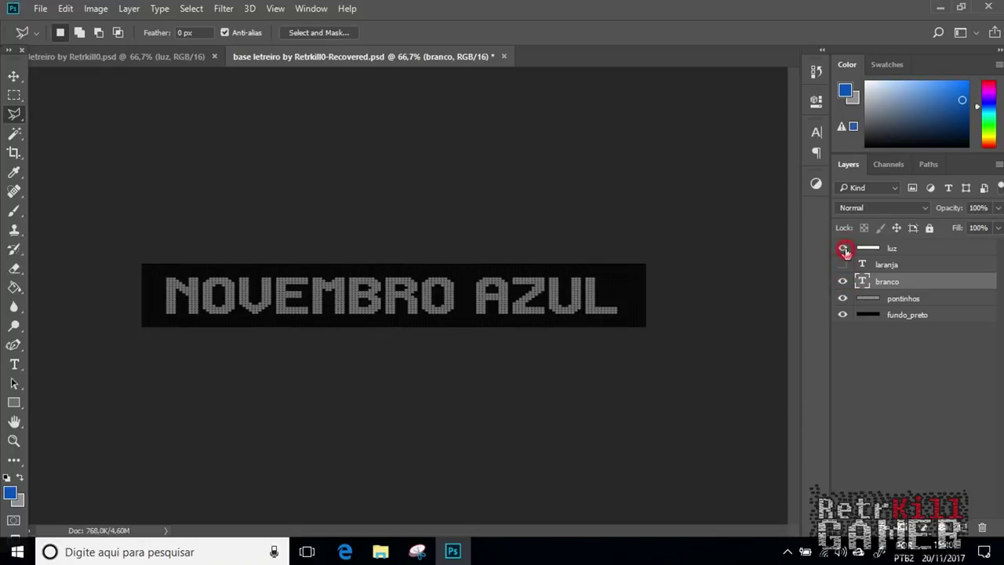
pyautogui.click(843, 264)
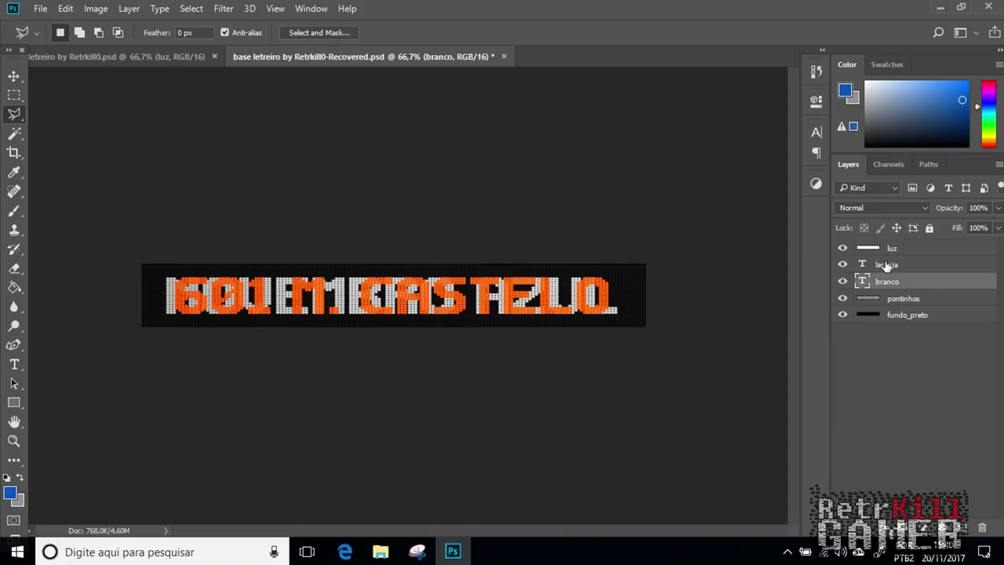
# Step: Hide the orange laranja layer and place the Type cursor in the white sign text
pyautogui.click(885, 265)
pyautogui.click(843, 265)
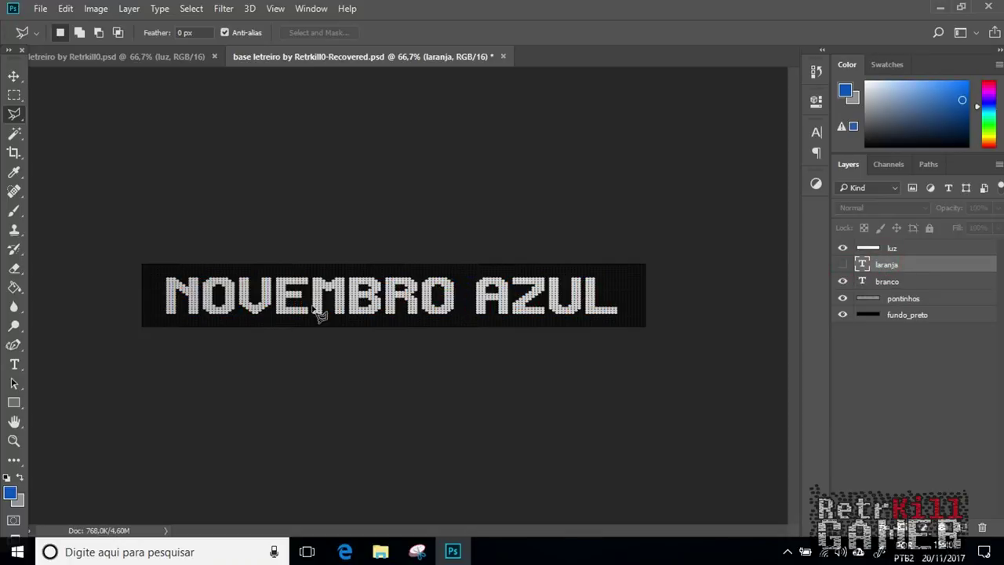
pyautogui.click(14, 364)
pyautogui.click(251, 298)
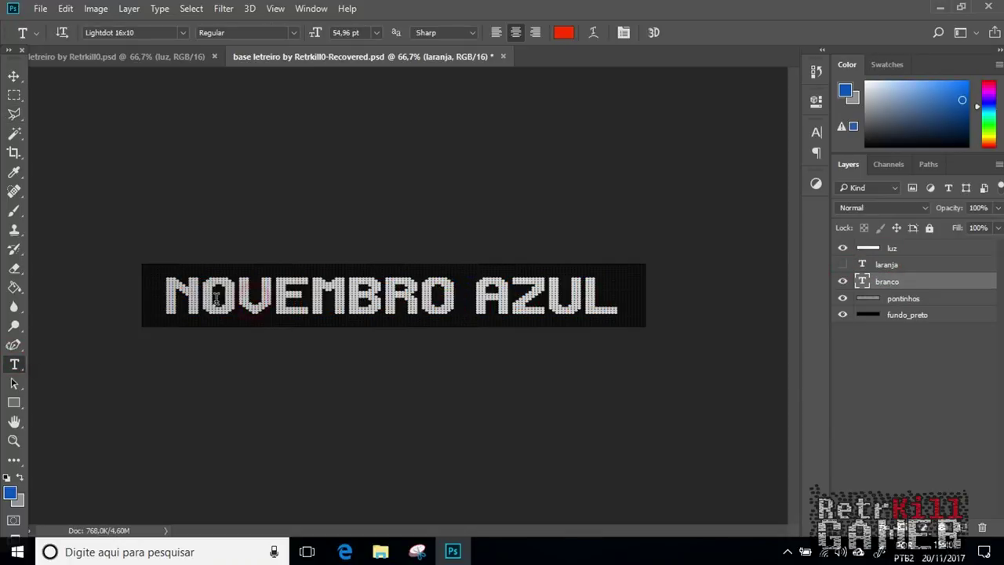
# Step: Replace NOVEMBRO AZUL with '667 RETRKILL0 FJ' and commit the text
pyautogui.moveTo(167, 292); pyautogui.dragTo(659, 292)
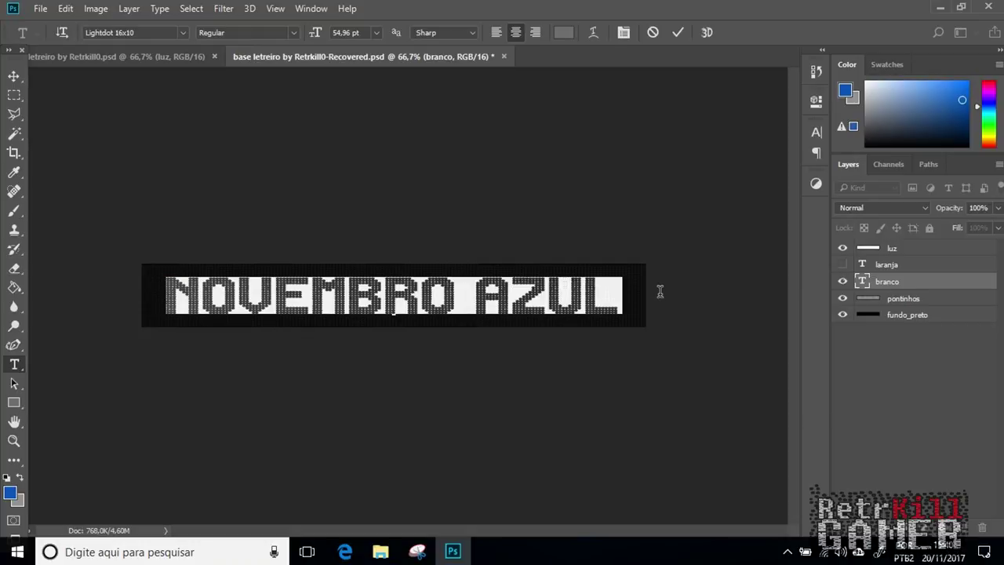
pyautogui.write('6665')
pyautogui.press('BackSpace')
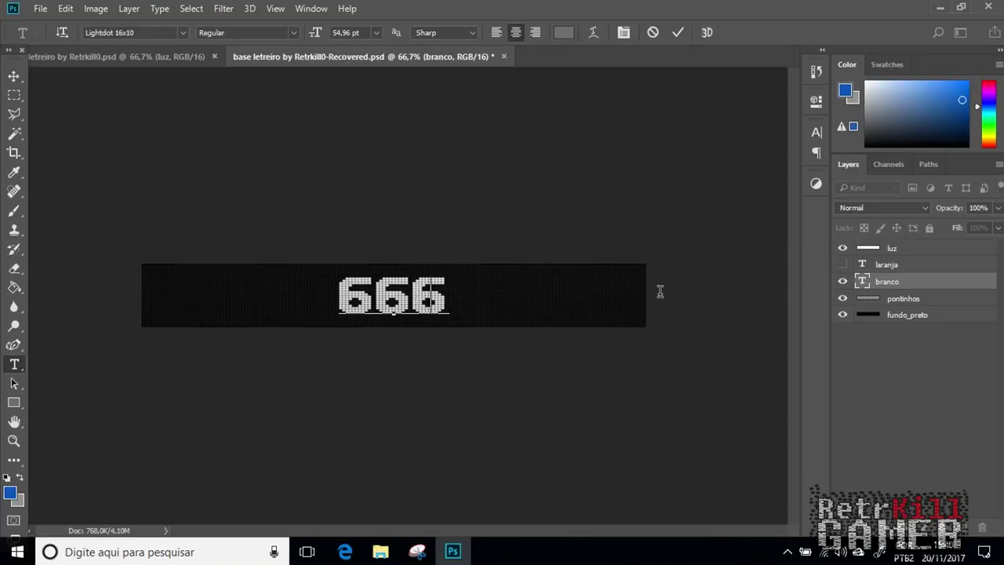
pyautogui.press('BackSpace')
pyautogui.write('7')
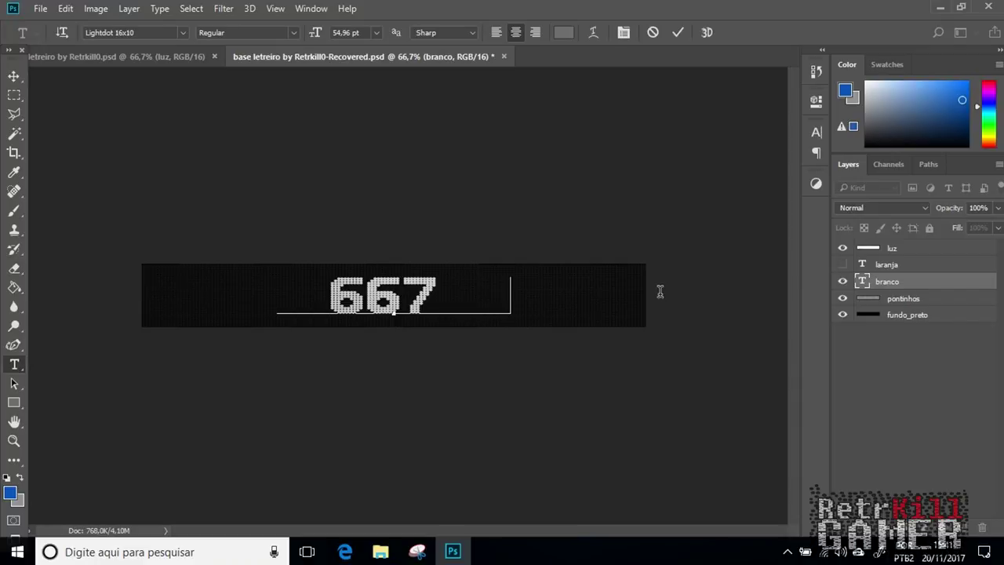
pyautogui.press('BackSpace')
pyautogui.press('BackSpace')
pyautogui.press('BackSpace')
pyautogui.write('RETRK')
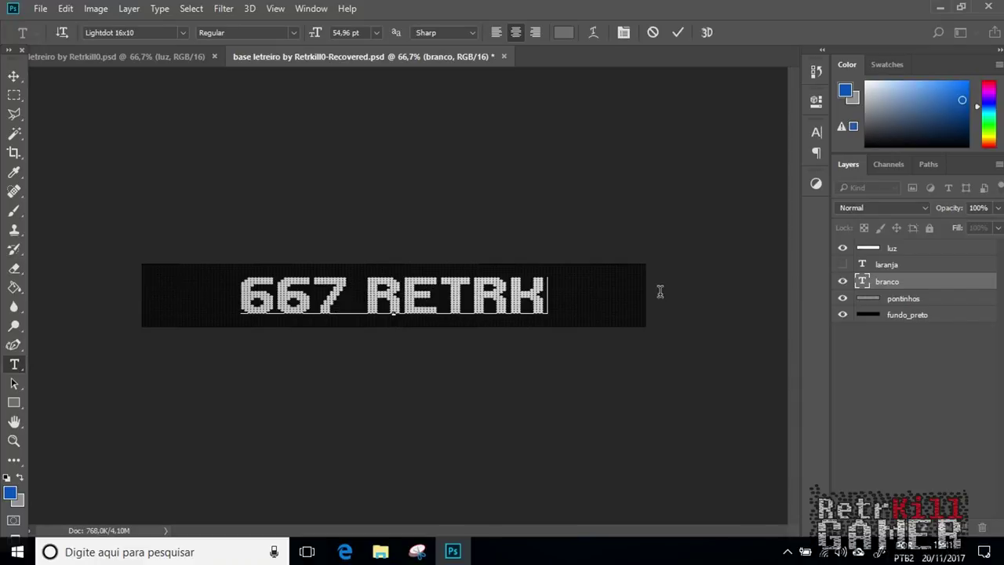
pyautogui.write('ILL0')
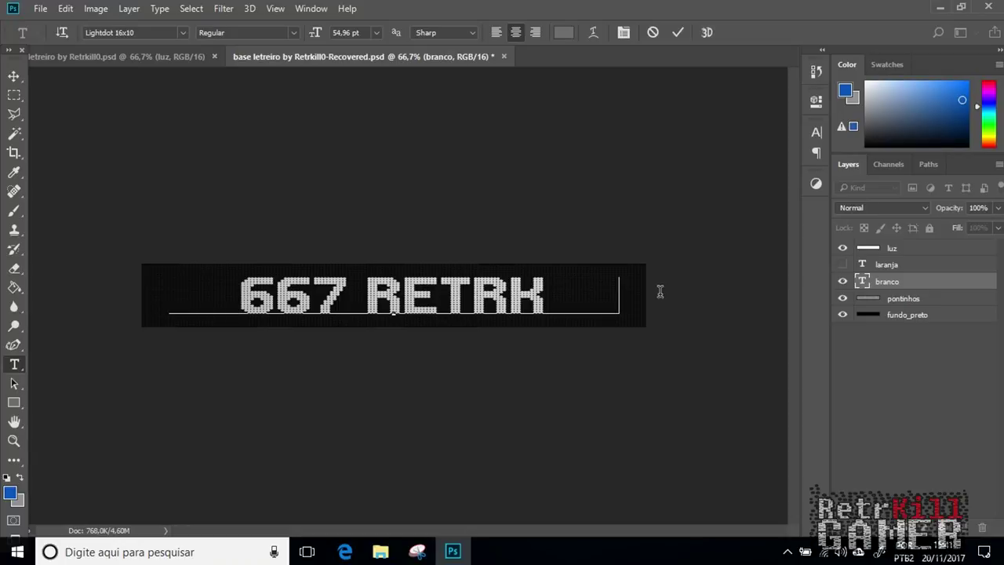
pyautogui.write(' FJ')
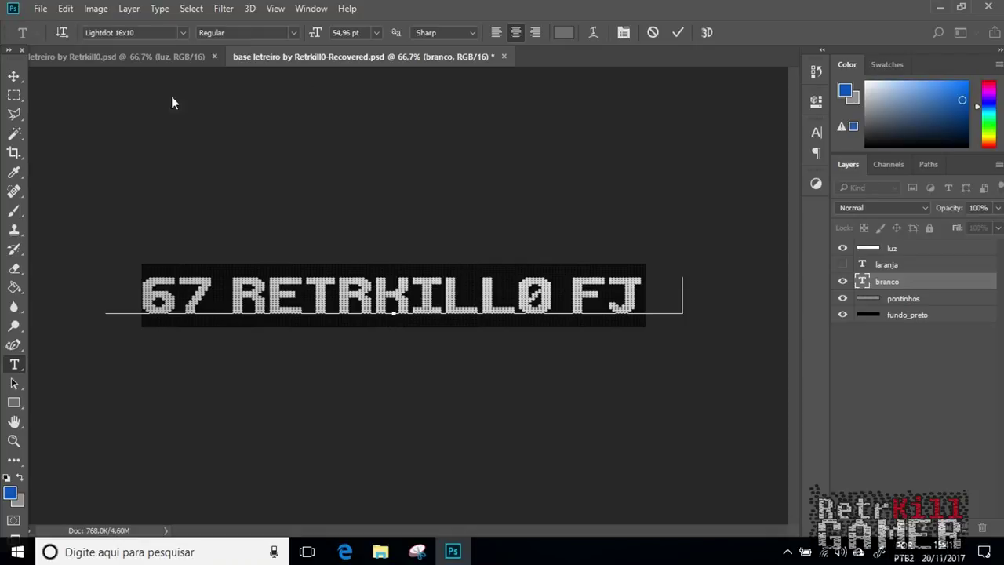
pyautogui.click(14, 75)
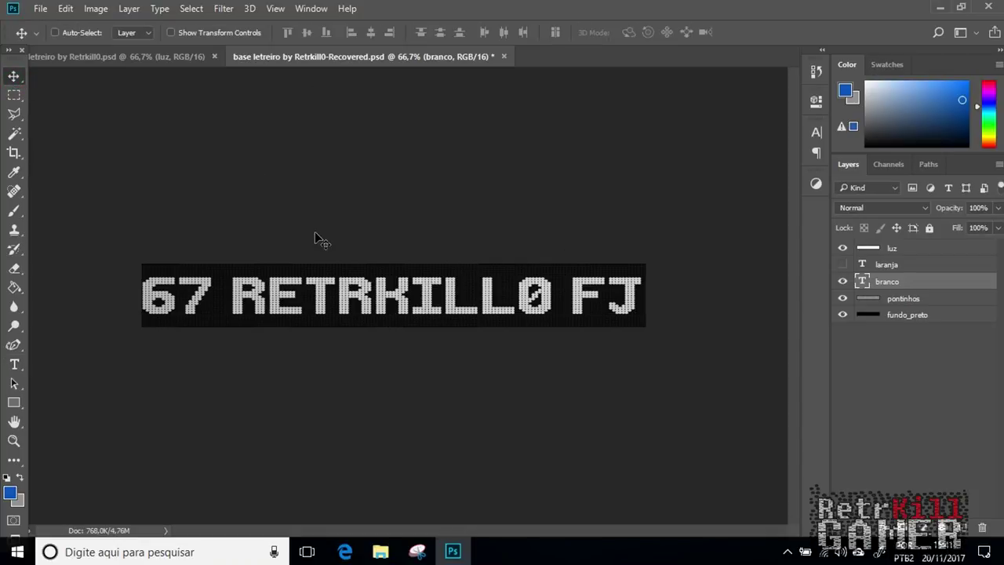
# Step: Free-transform the white text to about 82% width so '667 RETRKILL0 FJB' fits the sign
pyautogui.hotkey('ctrl', 't')
pyautogui.moveTo(106, 295); pyautogui.dragTo(160, 294)
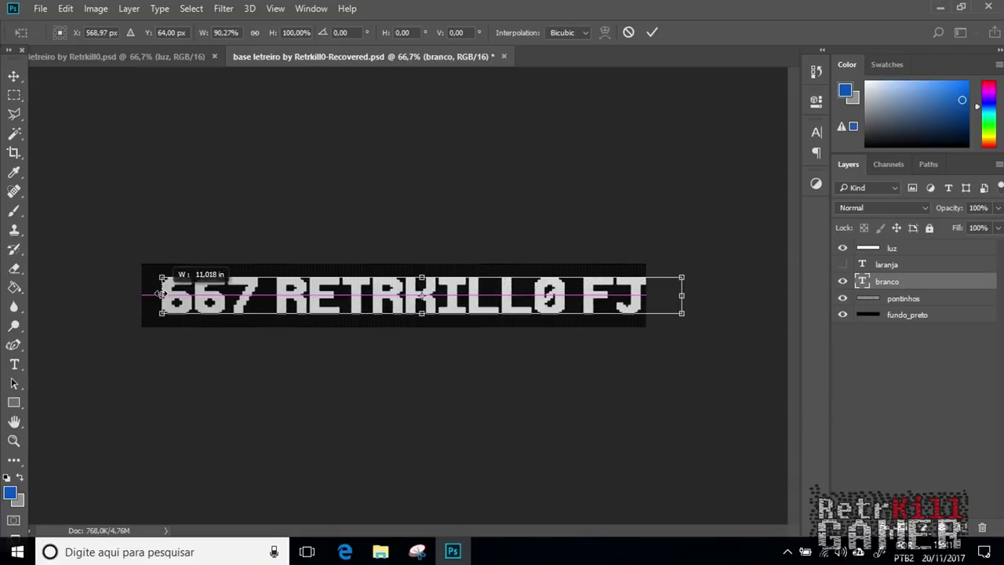
pyautogui.moveTo(682, 295); pyautogui.dragTo(635, 296)
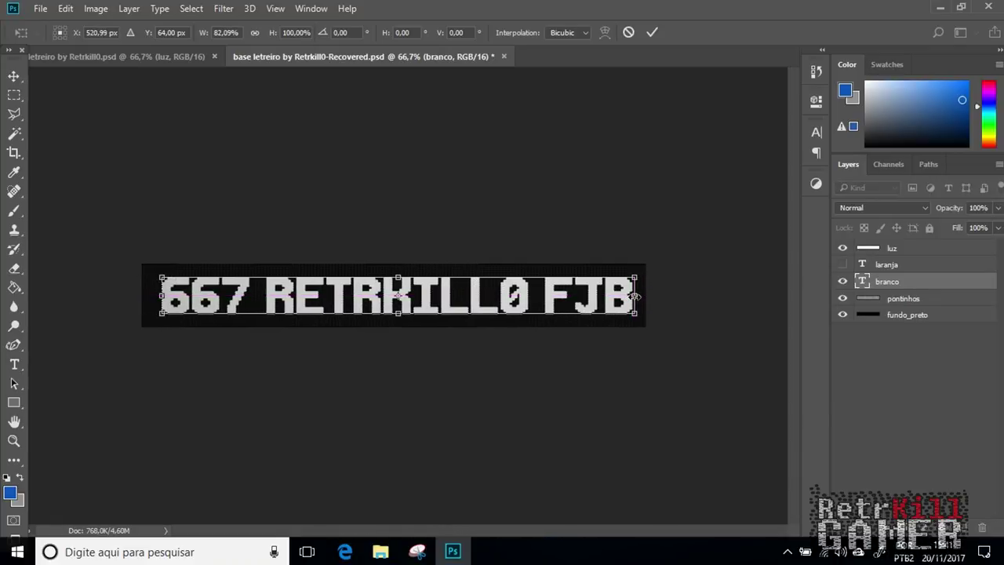
pyautogui.press('Return')
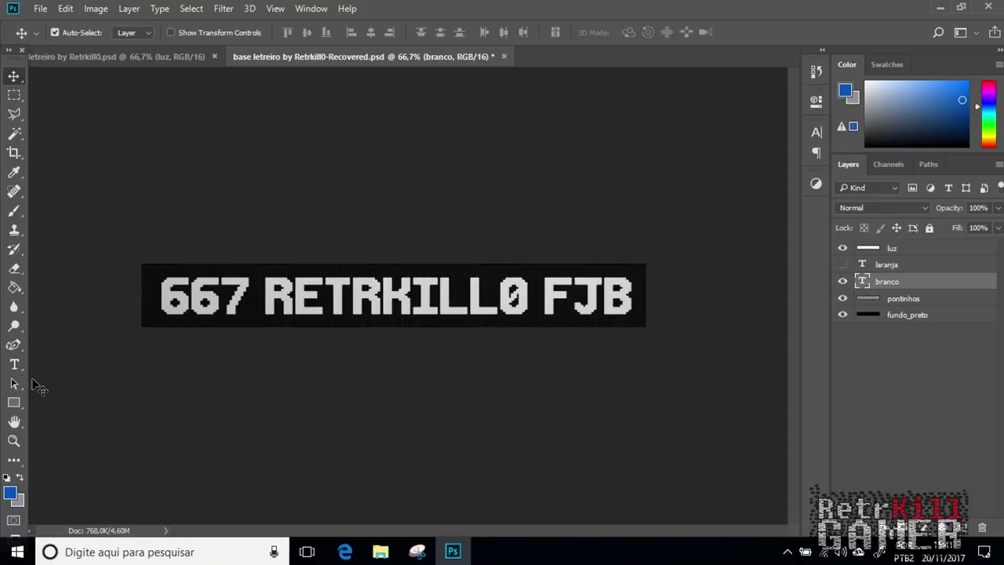
# Step: Split the branco layer's Blend If Underlying Layer black slider to 0/5 and apply it
pyautogui.rightClick(897, 284)
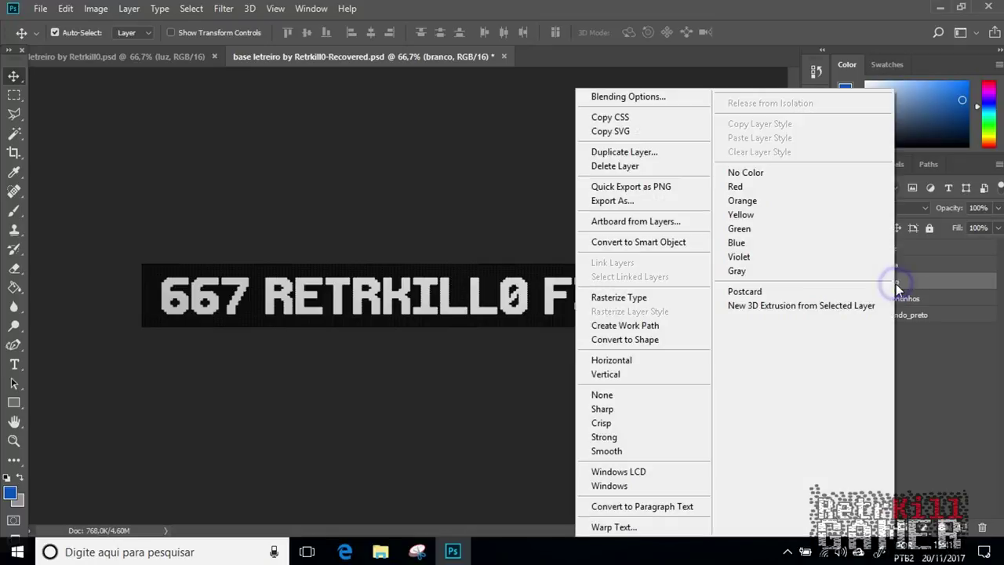
pyautogui.click(638, 100)
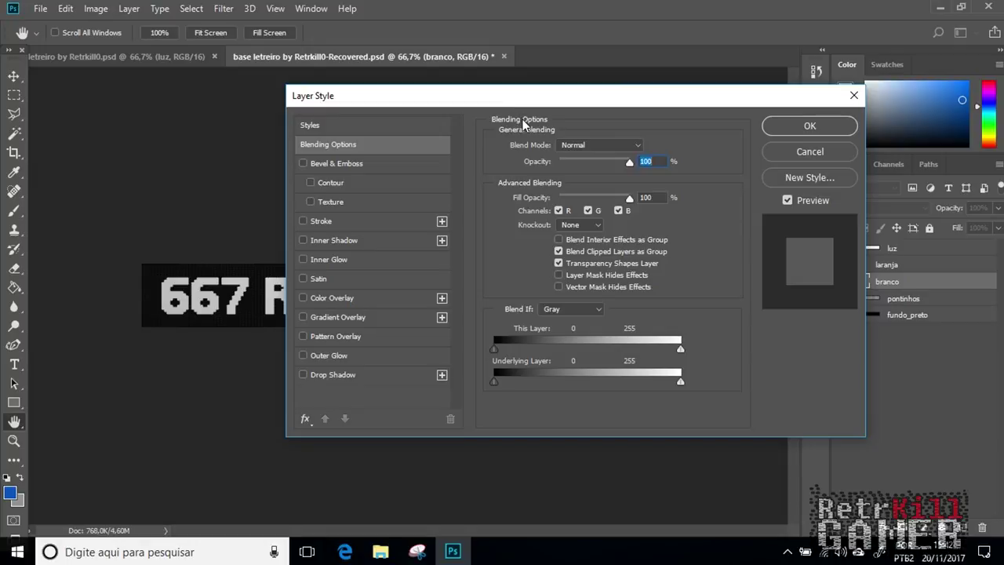
pyautogui.press('alt')
pyautogui.click(493, 382)
pyautogui.moveTo(495, 382); pyautogui.dragTo(498, 383)
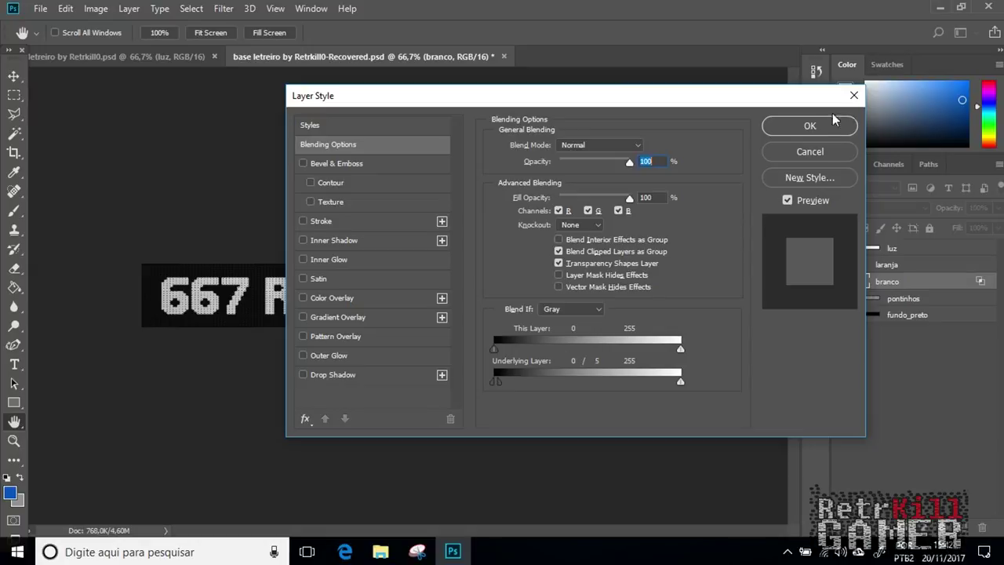
pyautogui.click(816, 126)
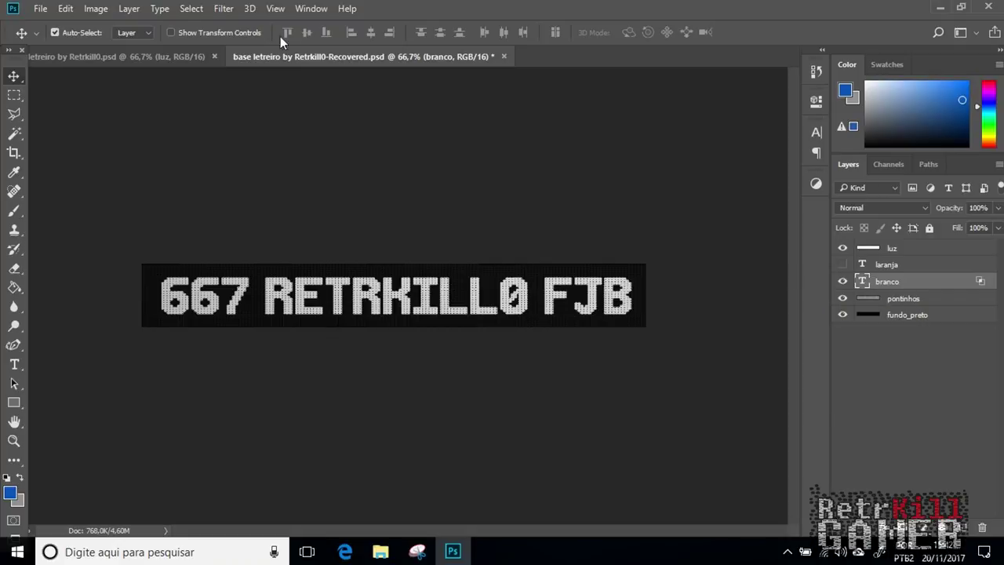
pyautogui.click(39, 8)
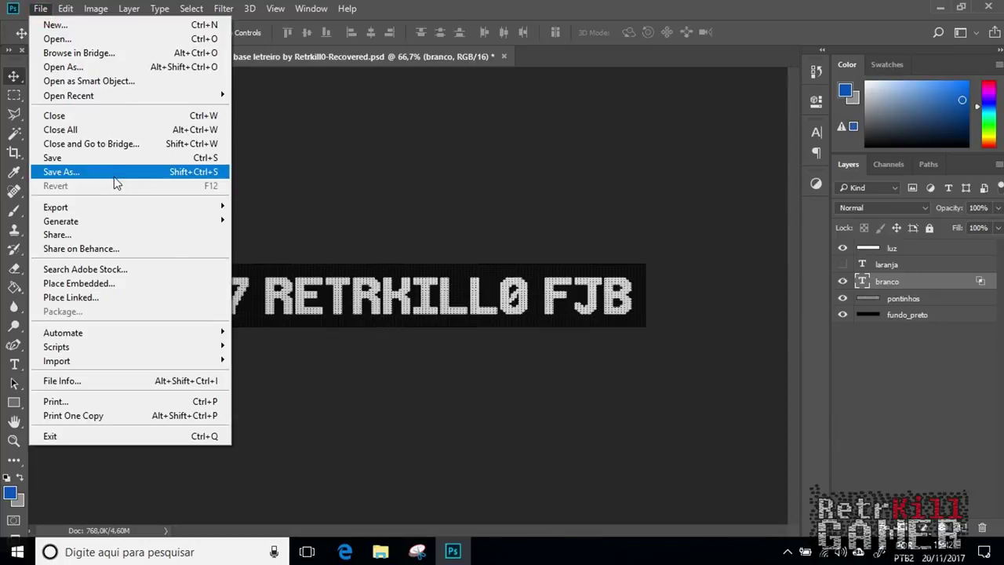
# Step: Save the sign as PNG 'base letreiro by Retrkill0-Recovered.png', then re-show the laranja layer
pyautogui.click(113, 174)
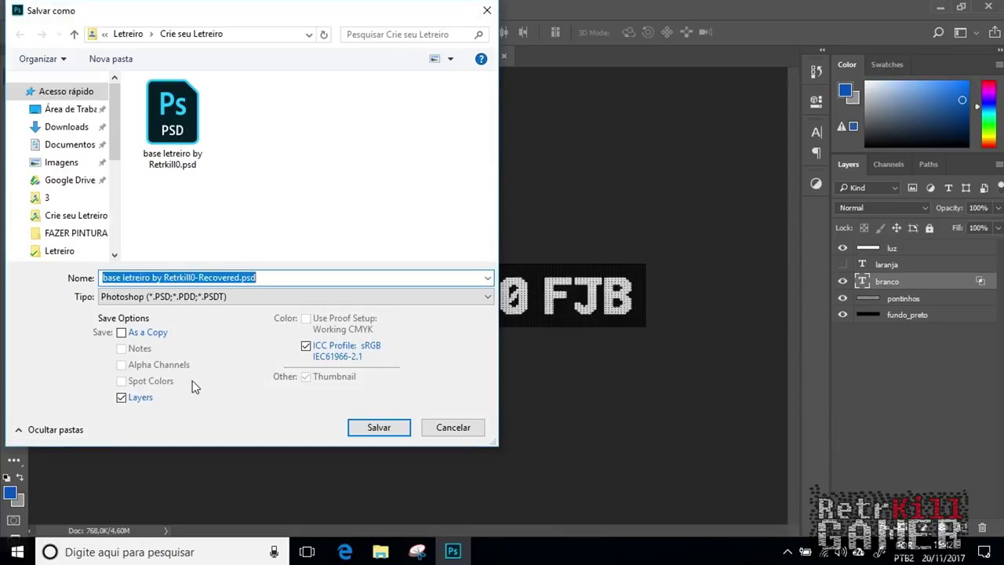
pyautogui.click(181, 296)
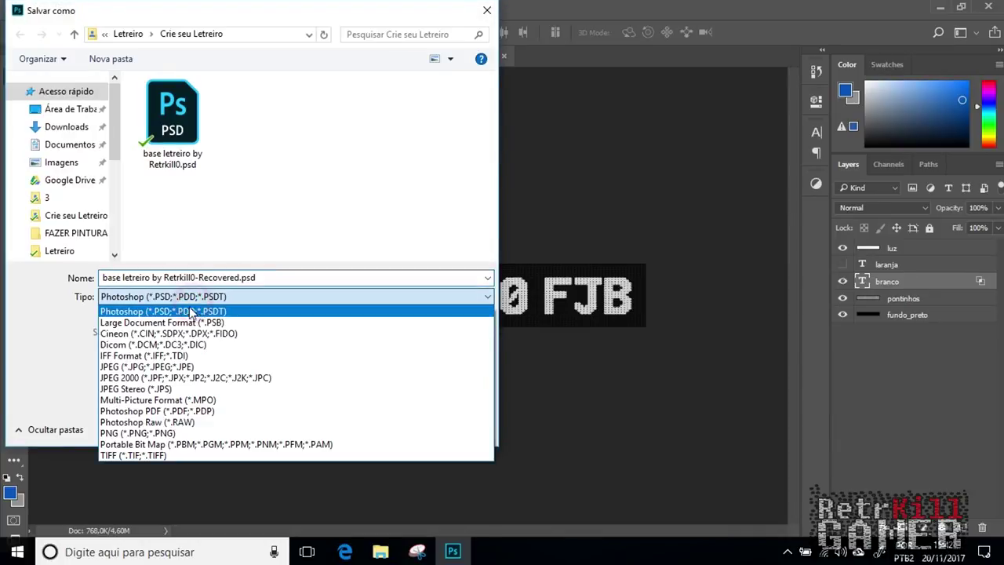
pyautogui.click(157, 433)
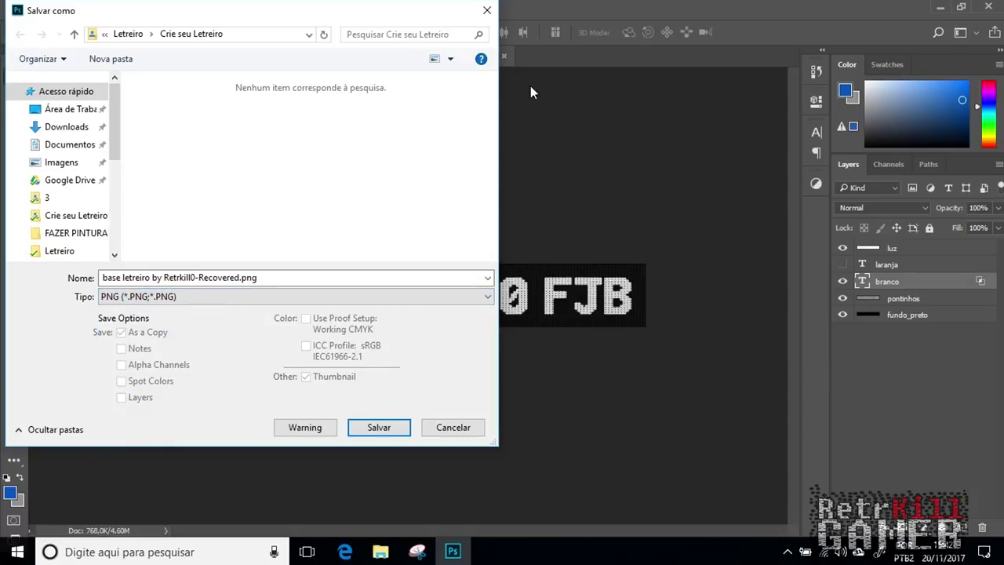
pyautogui.click(486, 11)
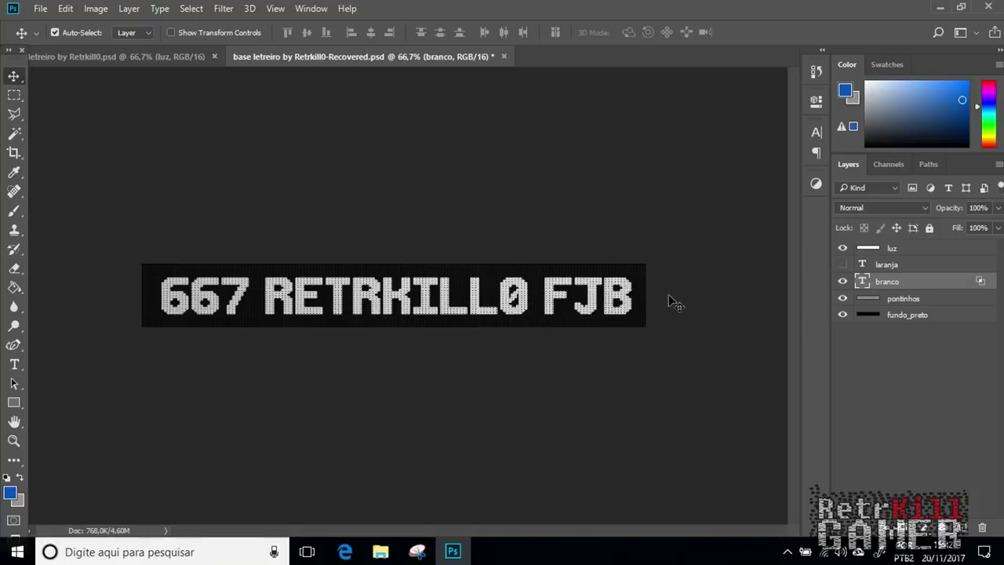
pyautogui.click(843, 264)
# Step: Hide the white 667 RETRKILL0 FJB branco layer
pyautogui.click(843, 282)
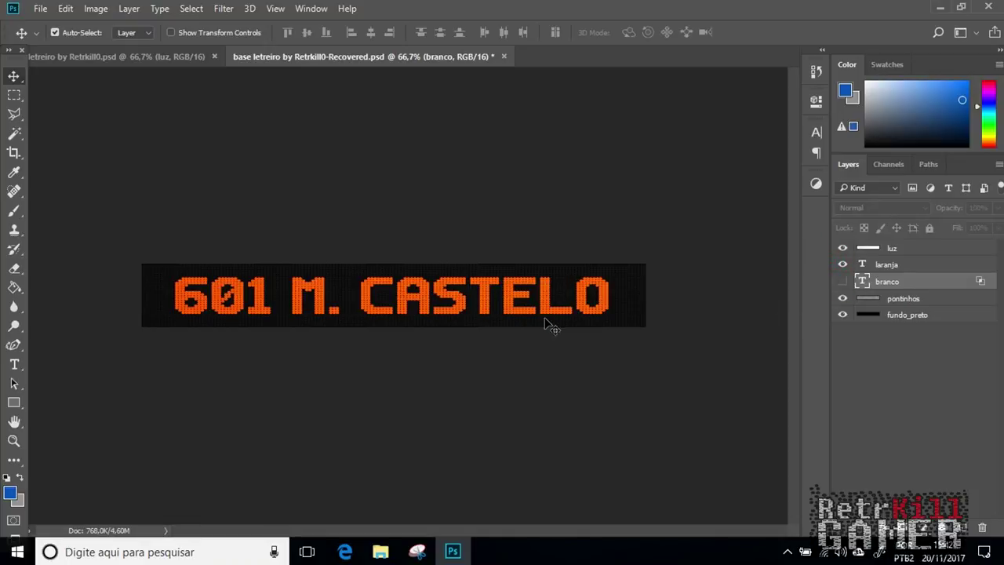